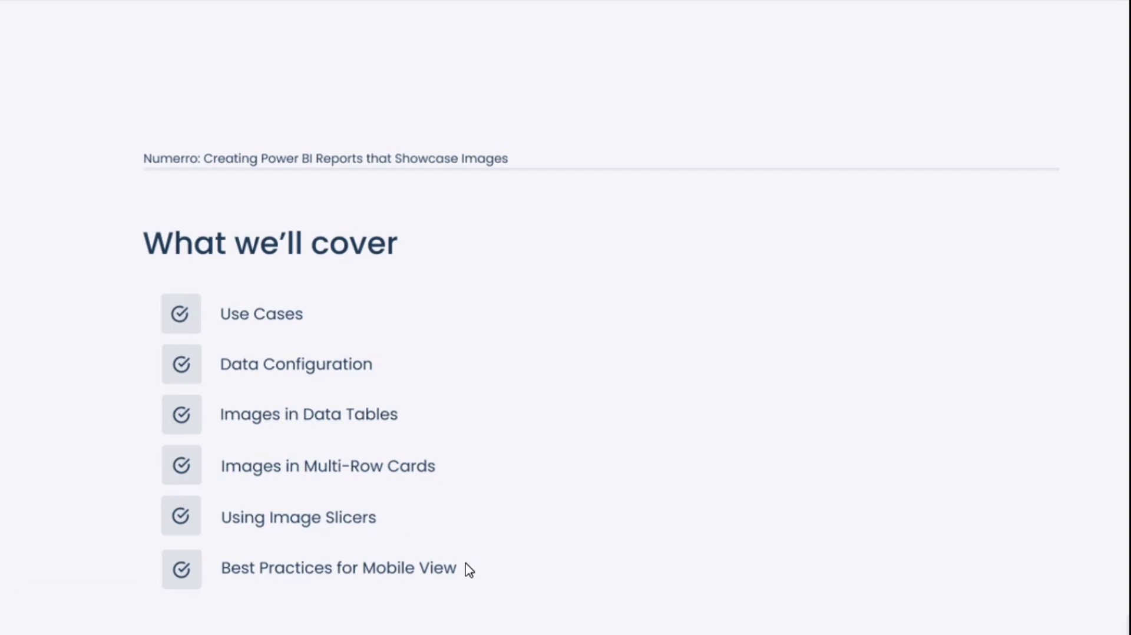
- Advance the presentation from the 'What we'll cover' agenda to the Use Cases slide
left_click(135, 253)
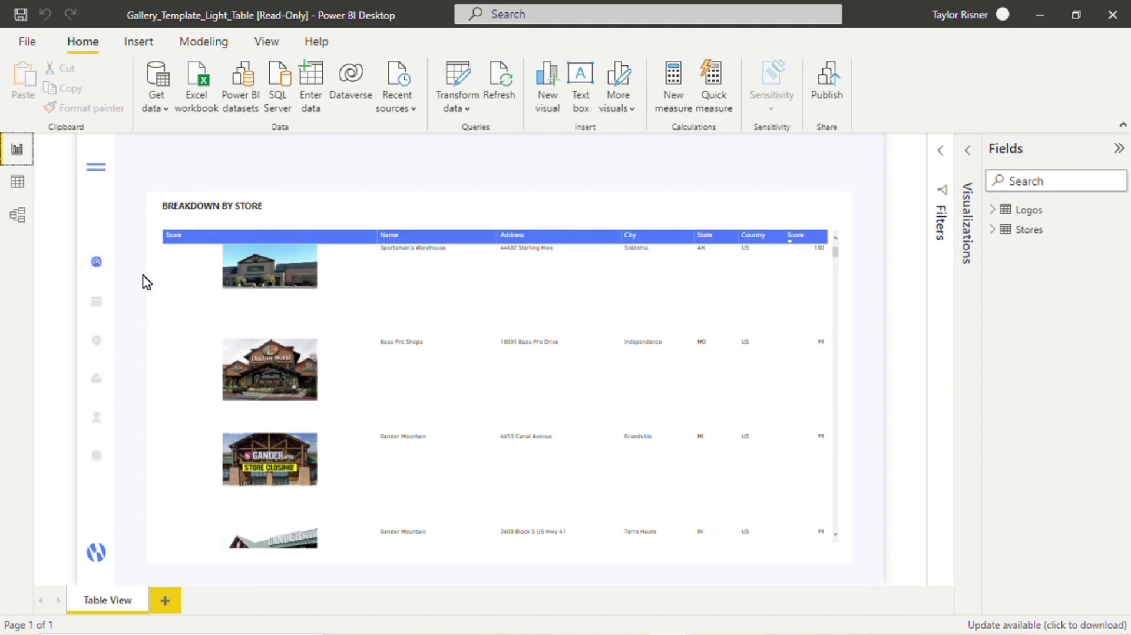
- Switch to Data view to inspect the Logos table and its Logo Image URLs
left_click(18, 184)
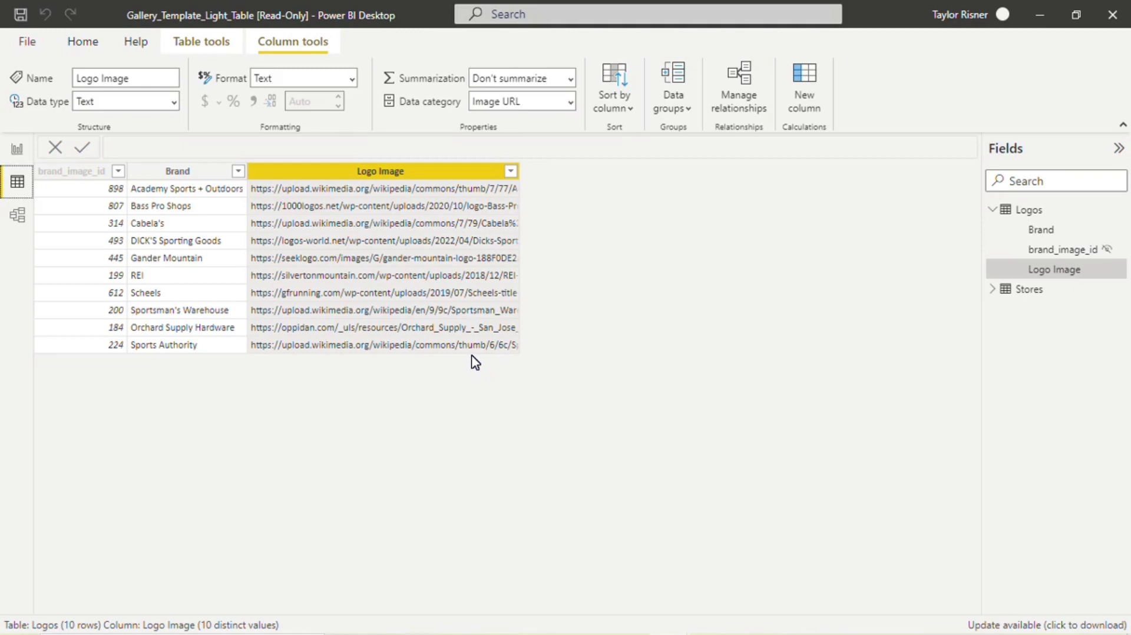
- Return to Report view and select the Breakdown by Store table to list its fields
left_click(16, 151)
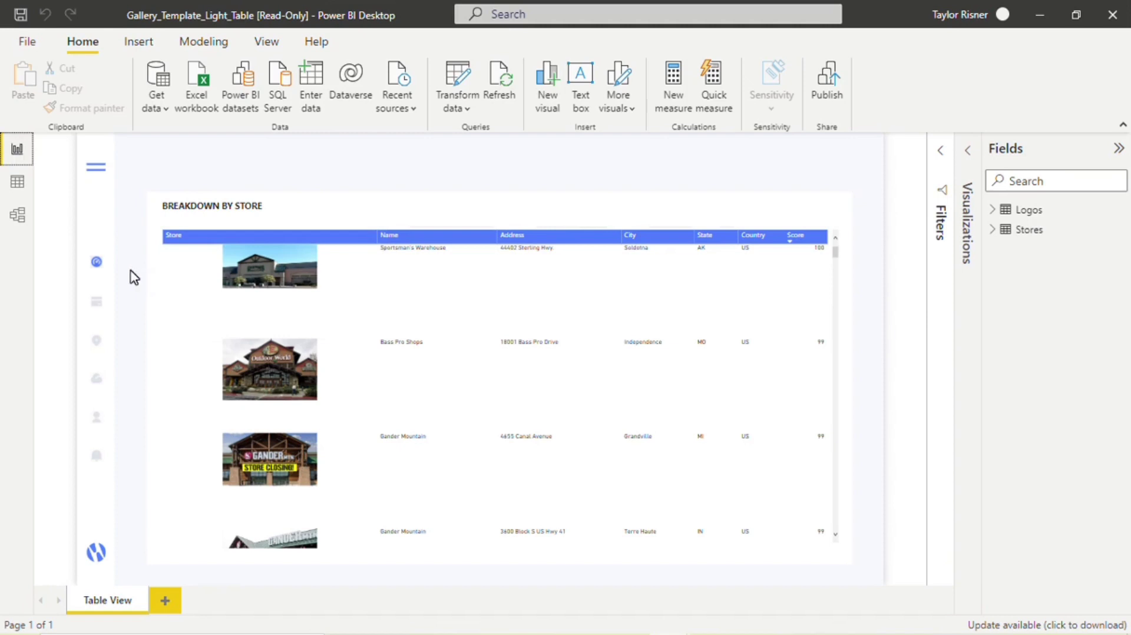
left_click(171, 236)
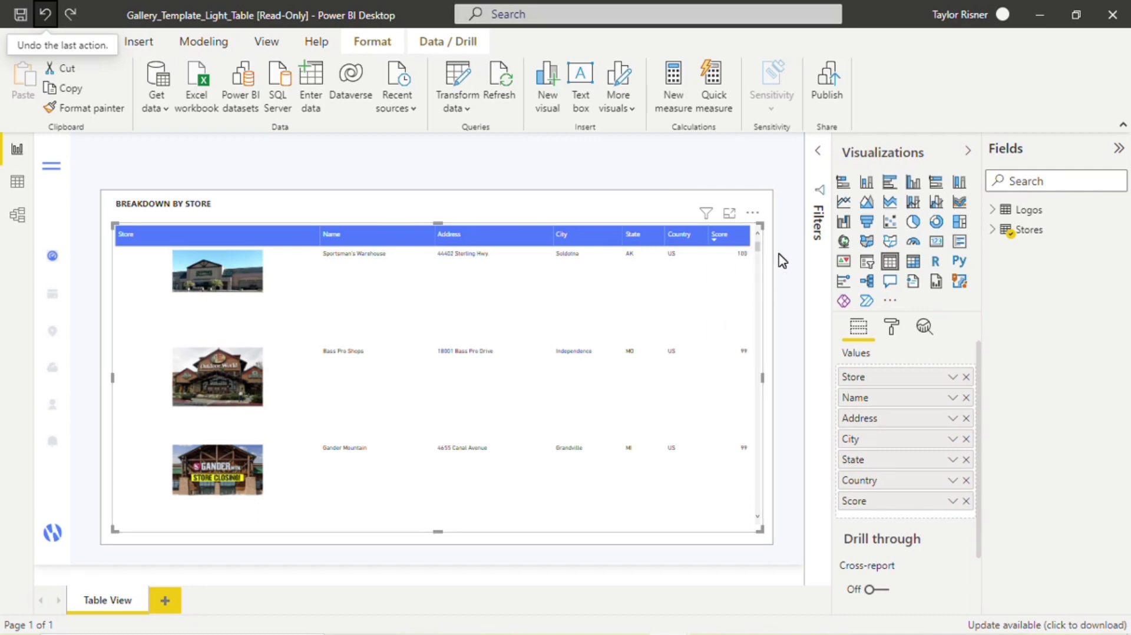
mouse_move(214, 278)
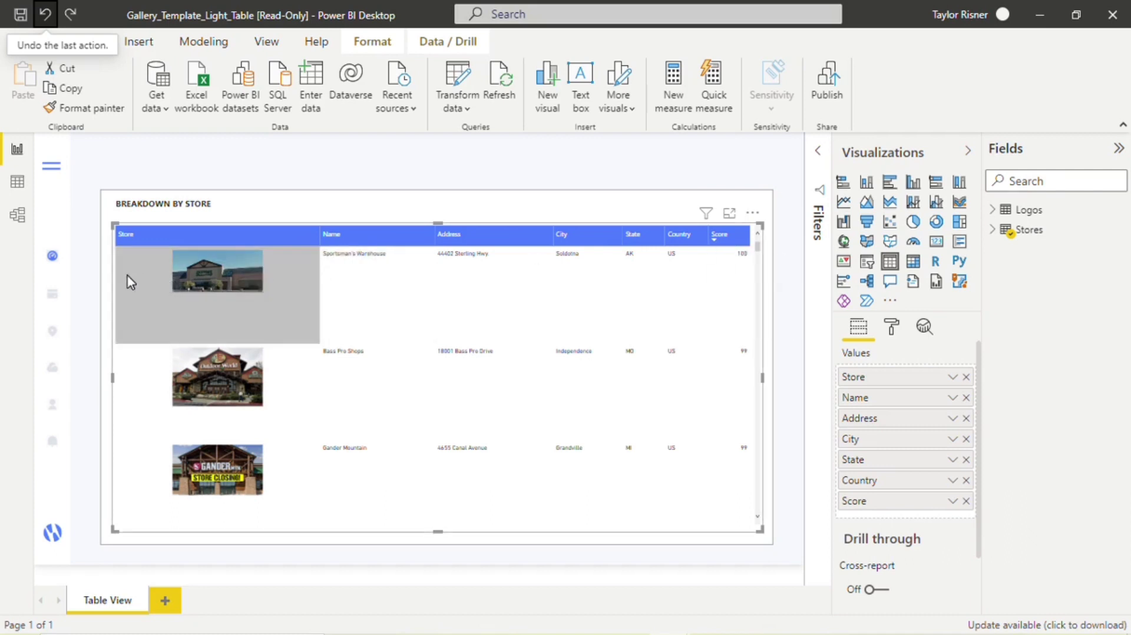
mouse_move(131, 283)
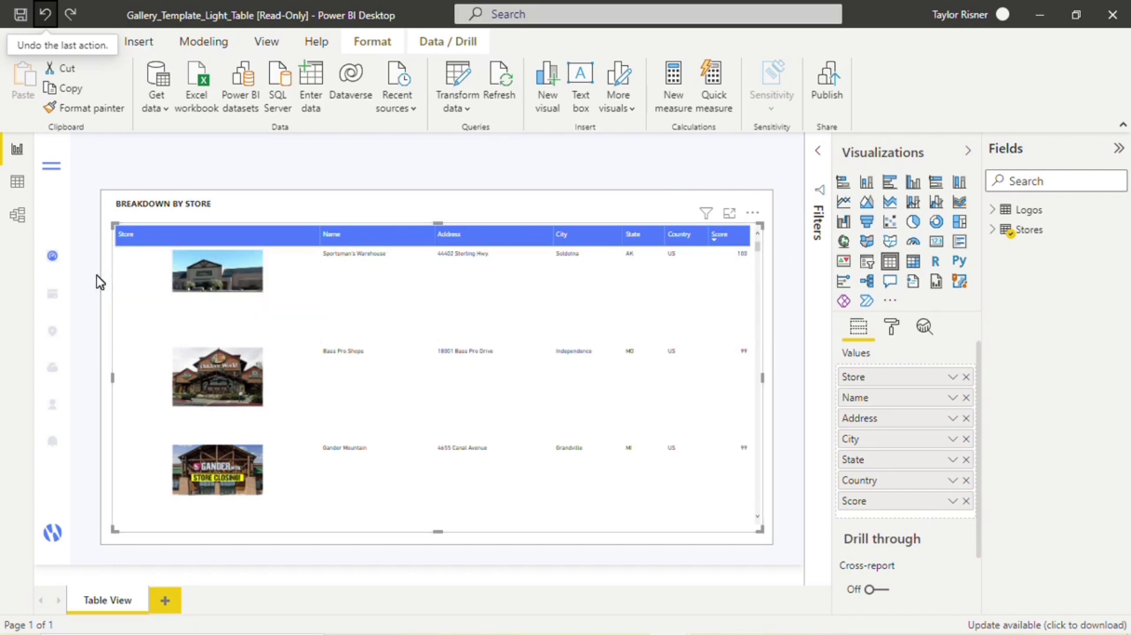
scroll(204, 349, "down", 1)
scroll(202, 344, "up", 1)
scroll(201, 344, "down", 1)
- Set the Store column's alignment to Center under Field formatting, after briefly trying Left
scroll(202, 345, "up", 1)
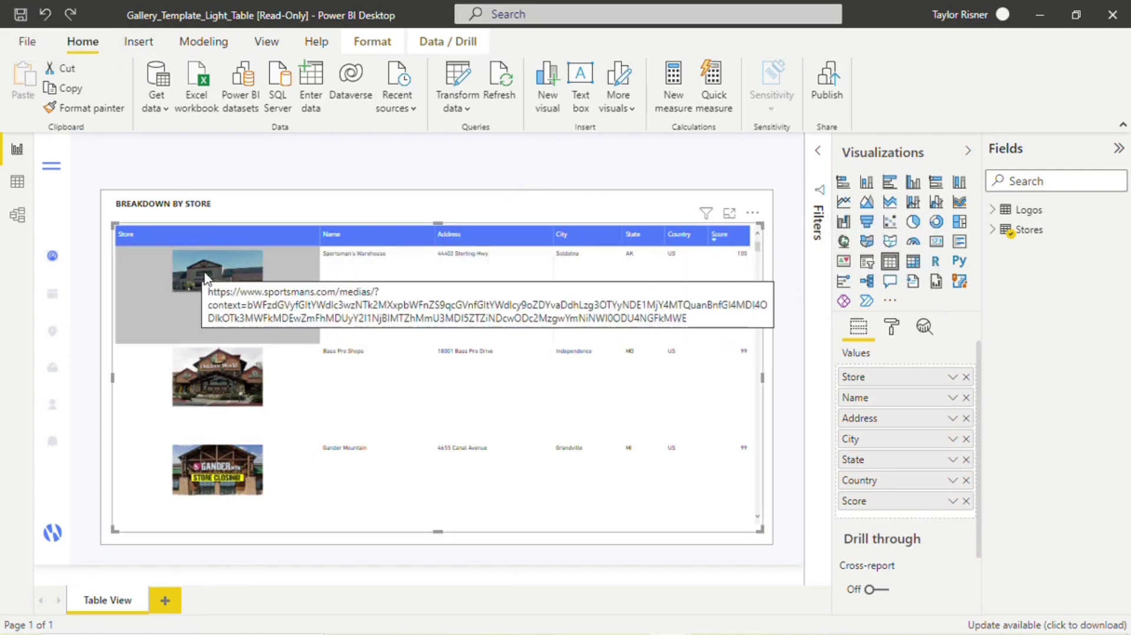
left_click(893, 328)
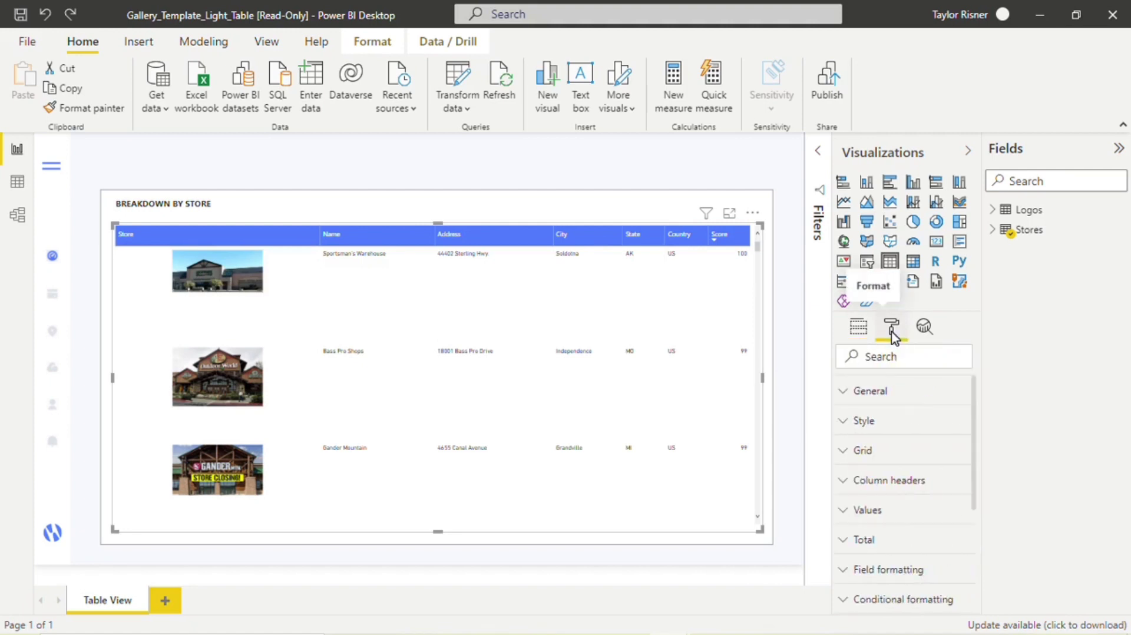
scroll(914, 476, "down", 1)
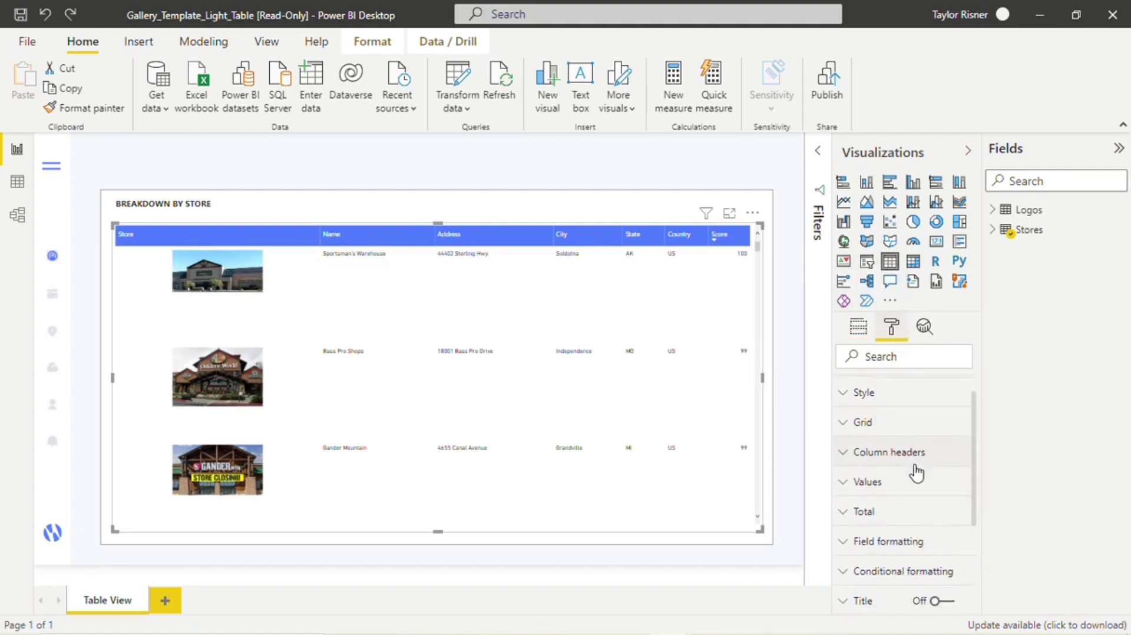
left_click(841, 540)
scroll(842, 548, "down", 5)
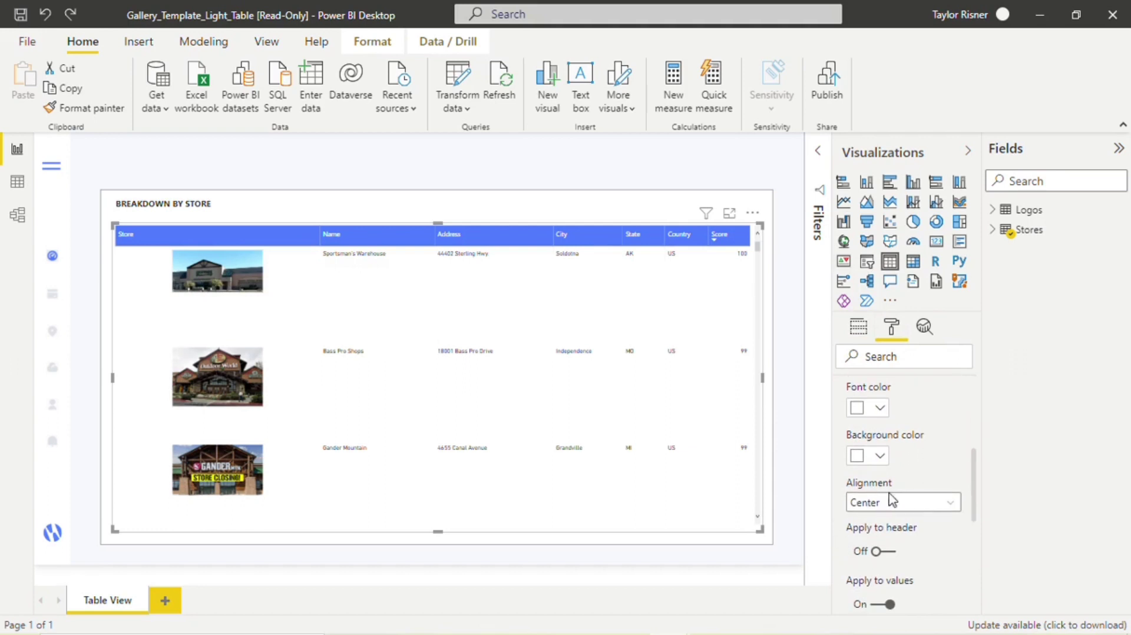
left_click(884, 503)
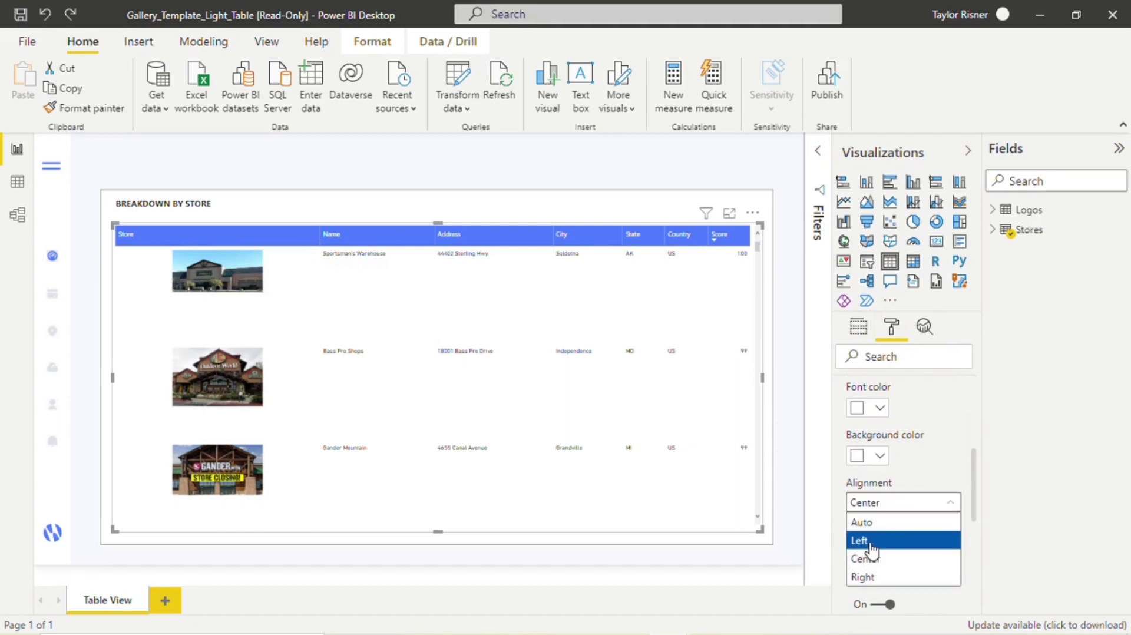
left_click(871, 542)
left_click(895, 502)
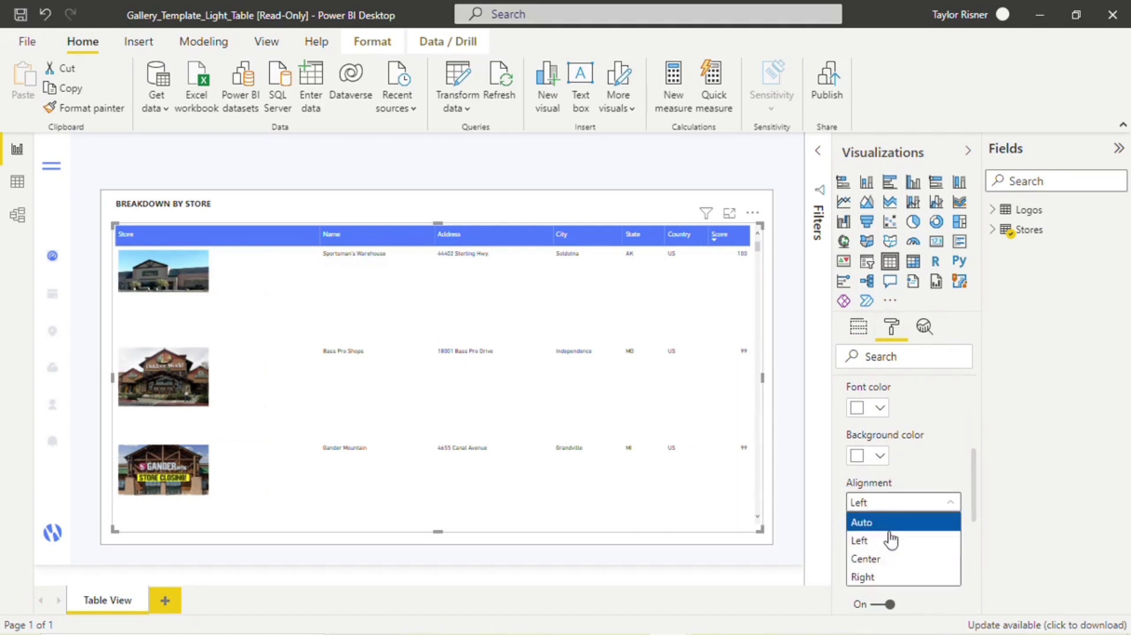
left_click(872, 560)
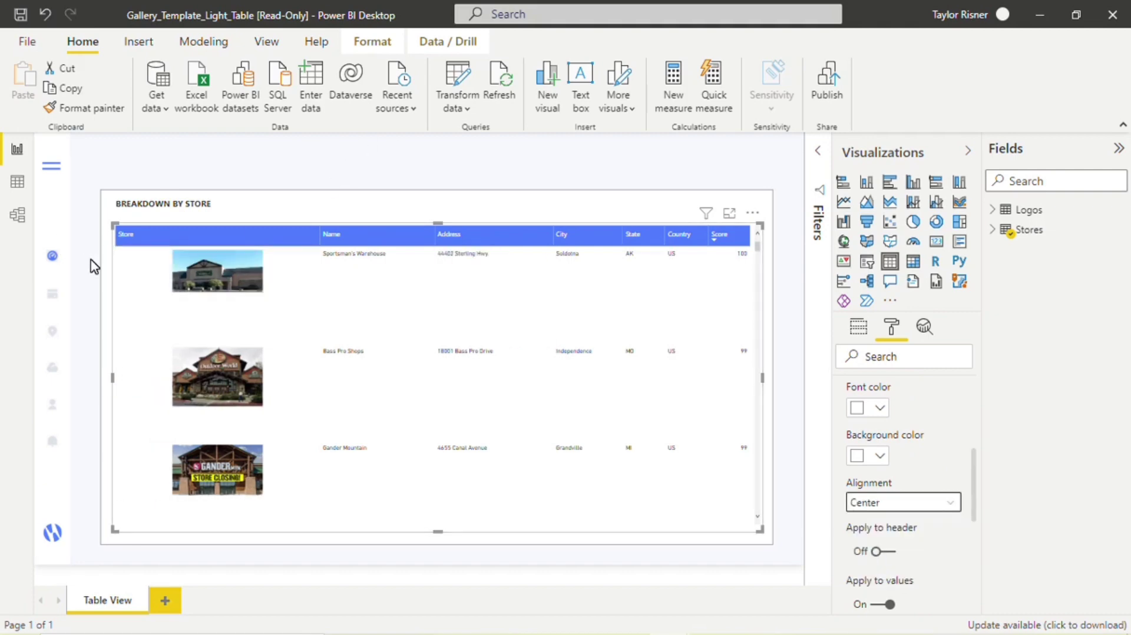
scroll(847, 510, "down", 1)
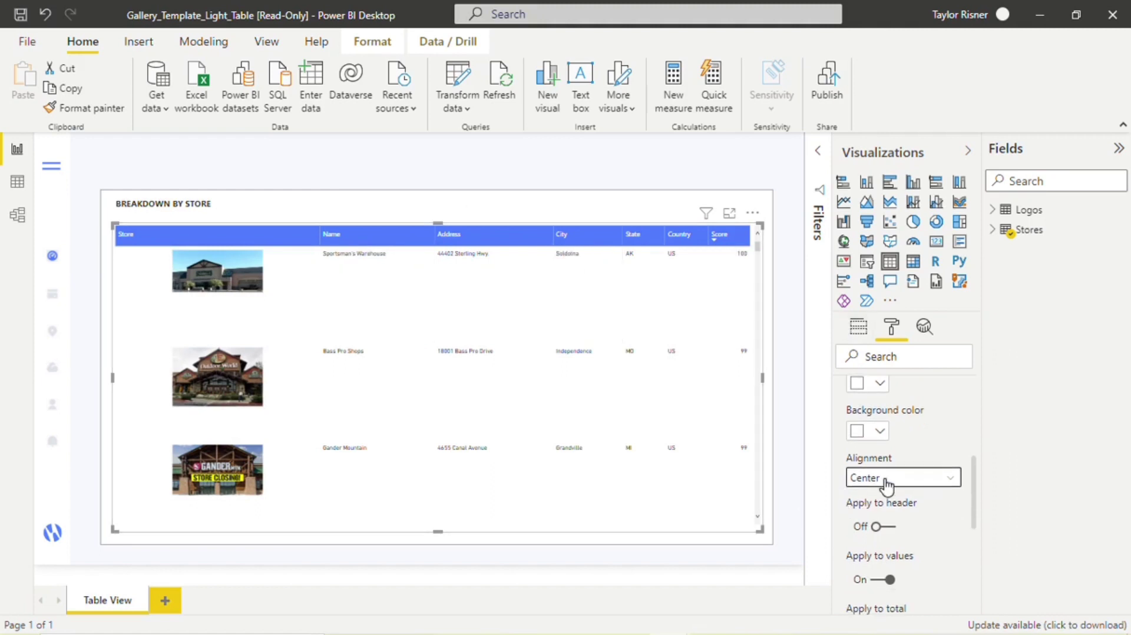
scroll(876, 396, "up", 5)
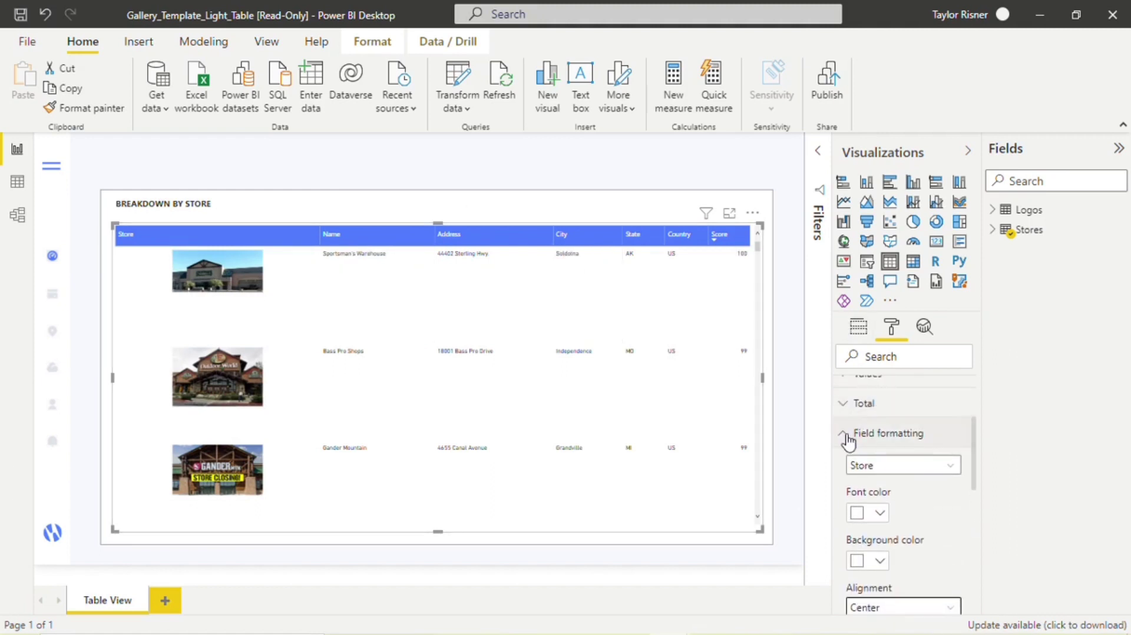
- Under the table's Grid settings, step Row padding down to 0
left_click(849, 433)
scroll(873, 452, "up", 2)
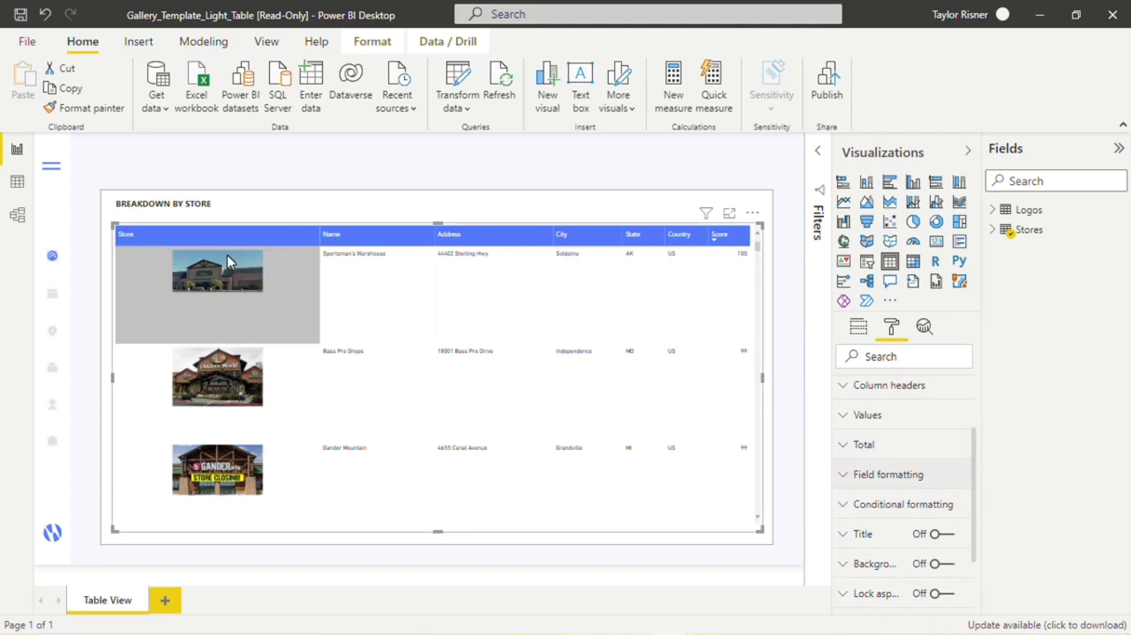
scroll(966, 425, "up", 1)
scroll(921, 440, "up", 1)
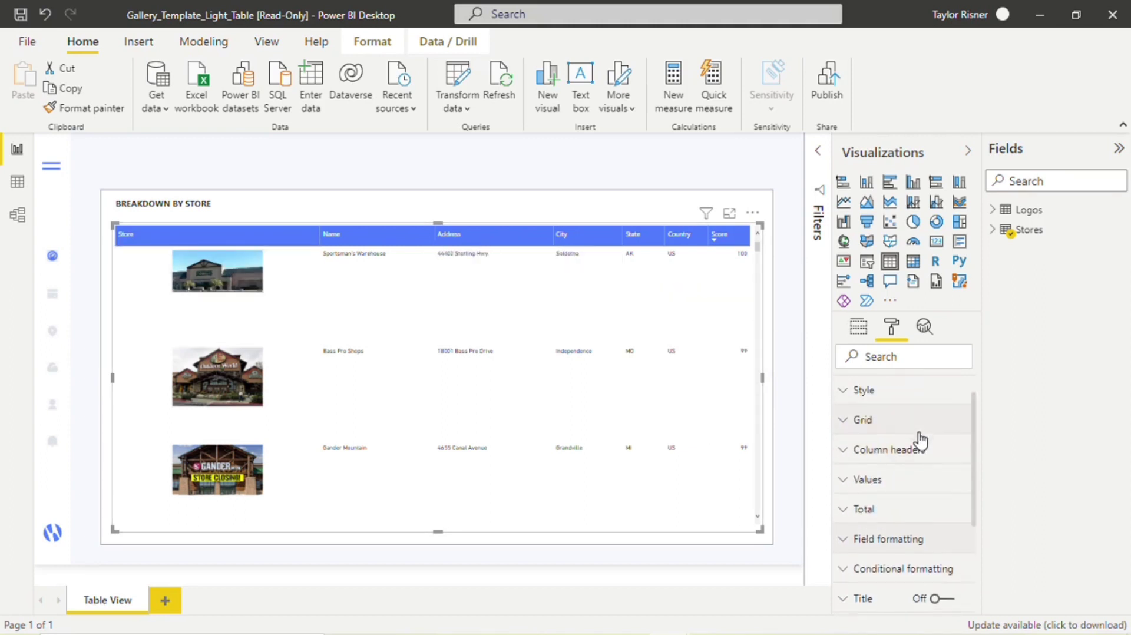
left_click(853, 424)
scroll(871, 442, "down", 3)
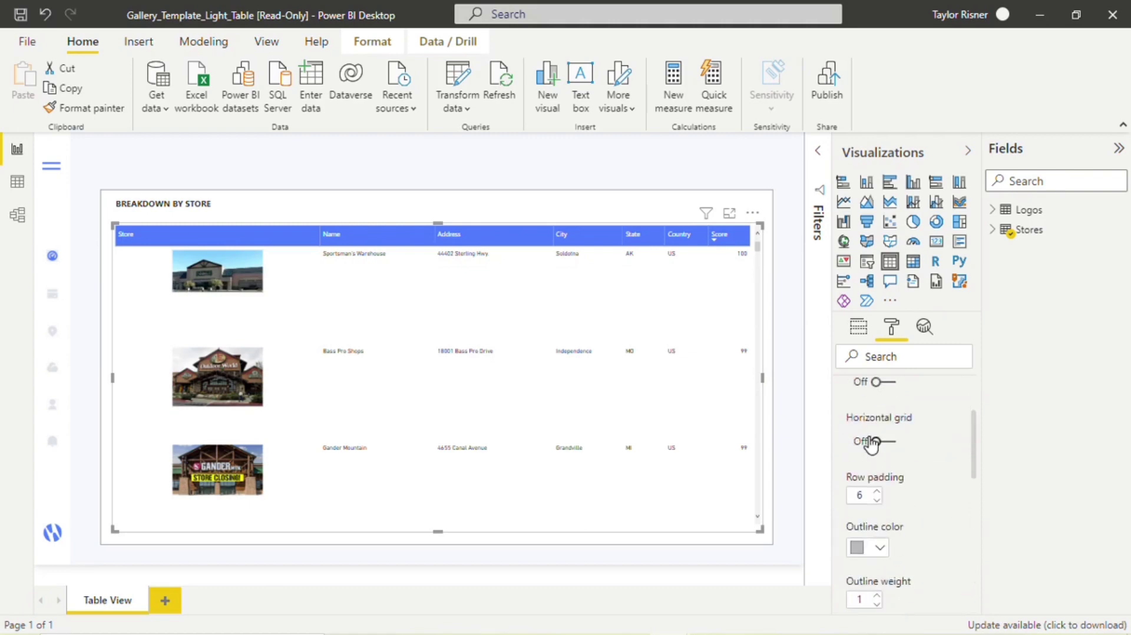
left_click(877, 497)
left_click(878, 497)
left_click(877, 497)
left_click(877, 497)
left_click(877, 497)
left_click(877, 497)
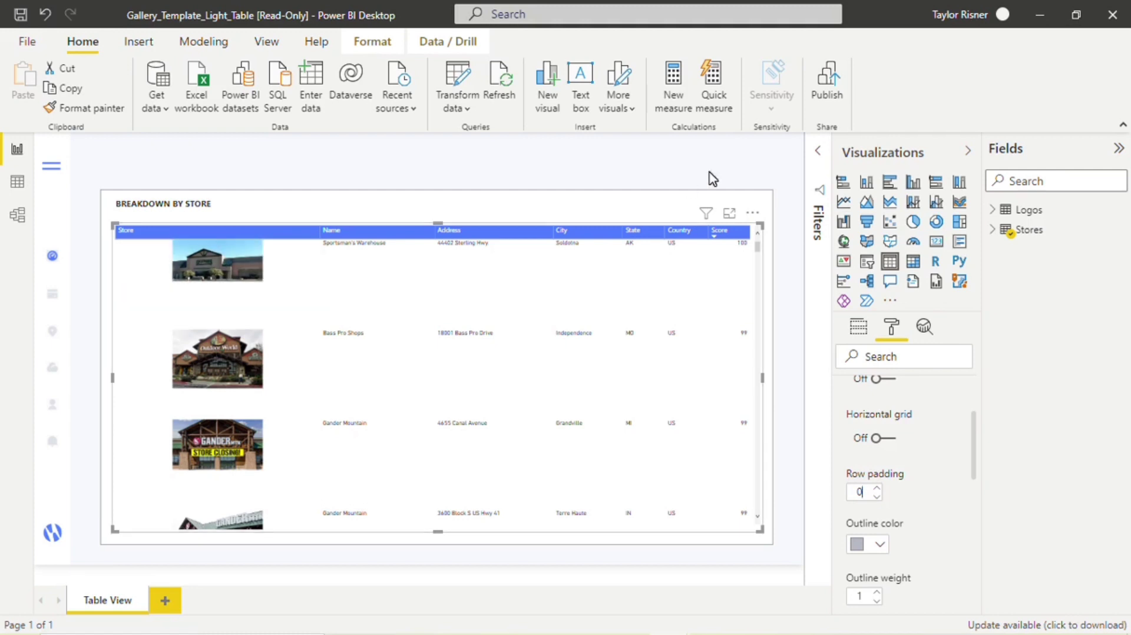
left_click(855, 328)
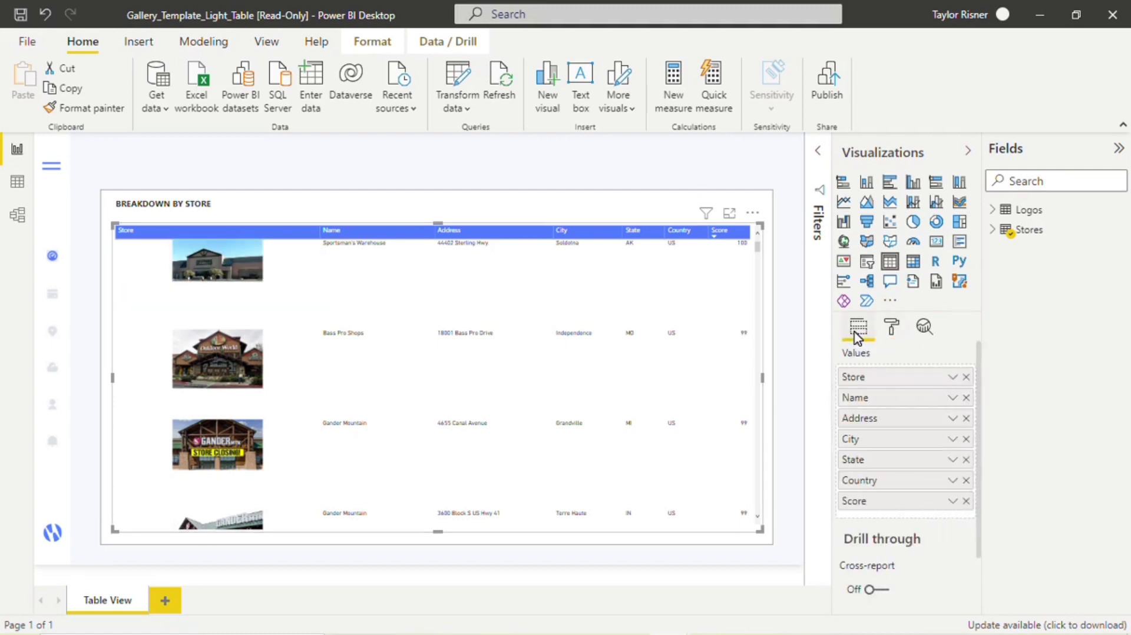
left_click(952, 377)
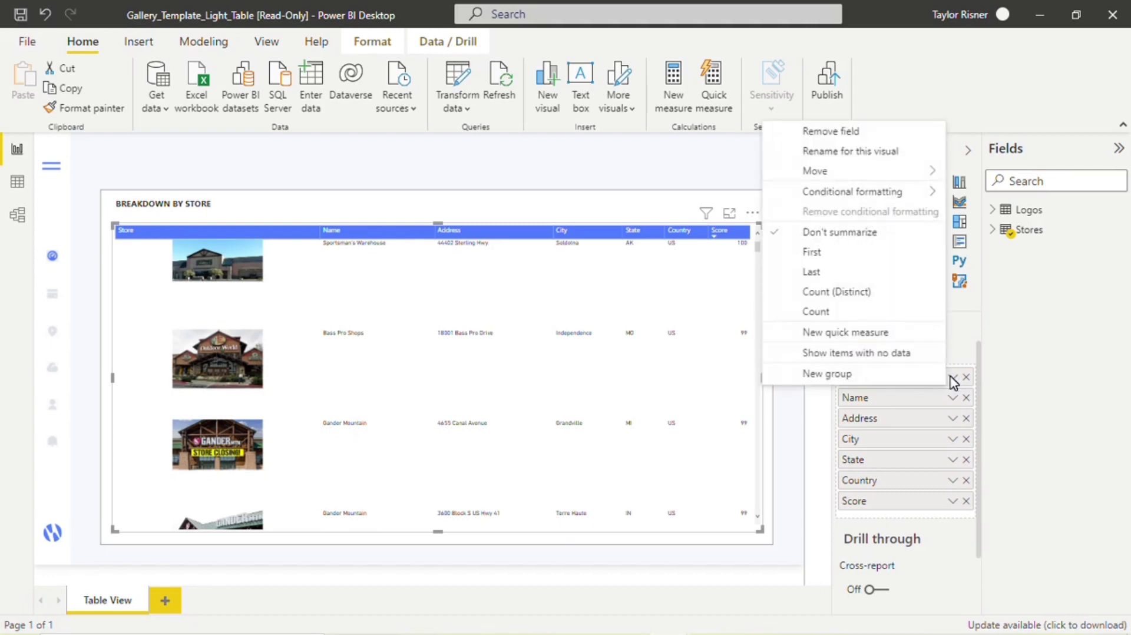
mouse_move(871, 171)
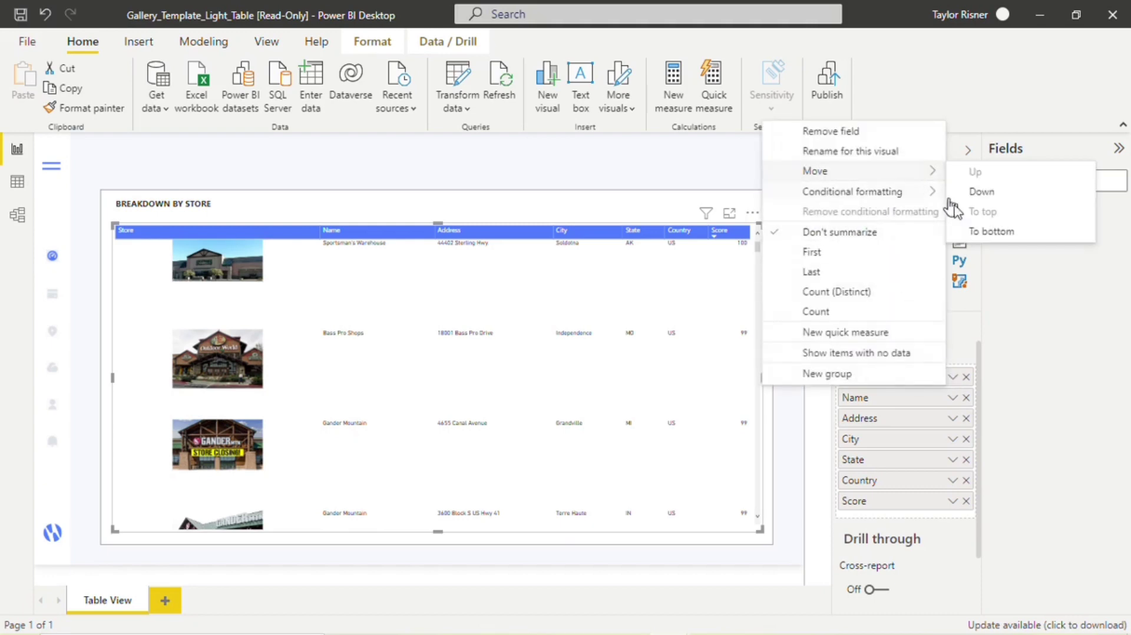
left_click(981, 232)
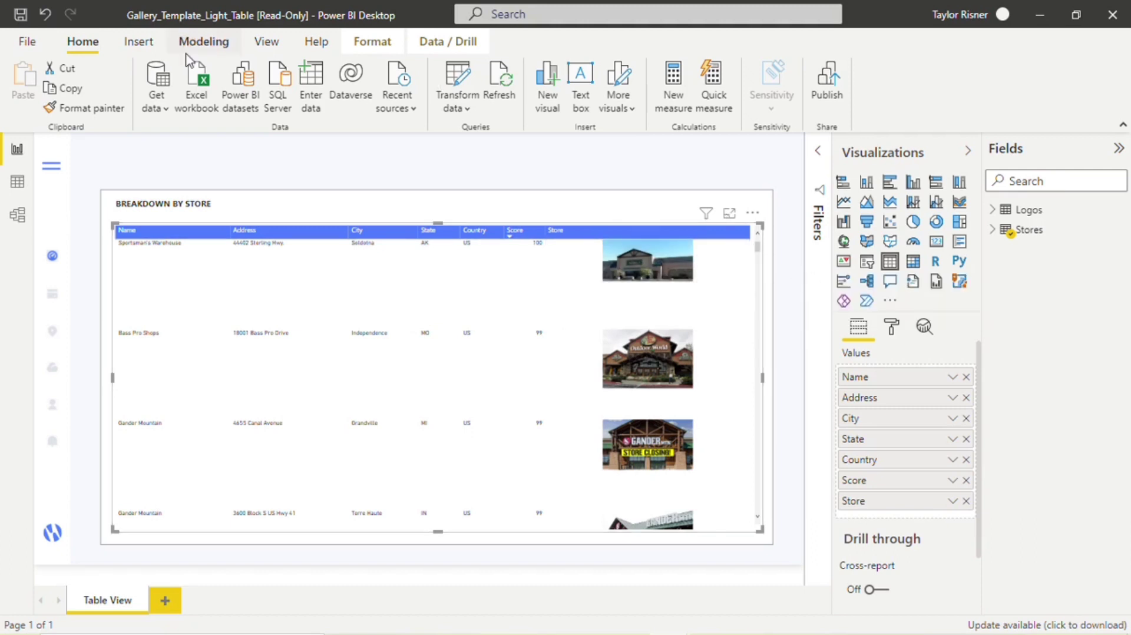
left_click(45, 14)
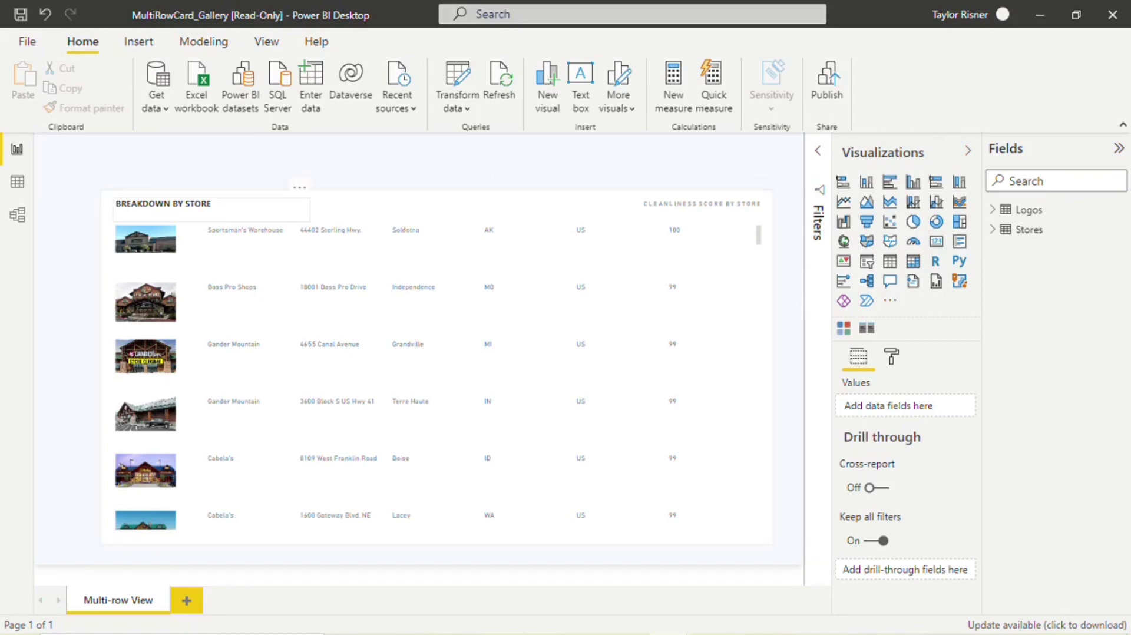
- Select the inner multi-row card to inspect its fields, then deselect it
left_click(246, 256)
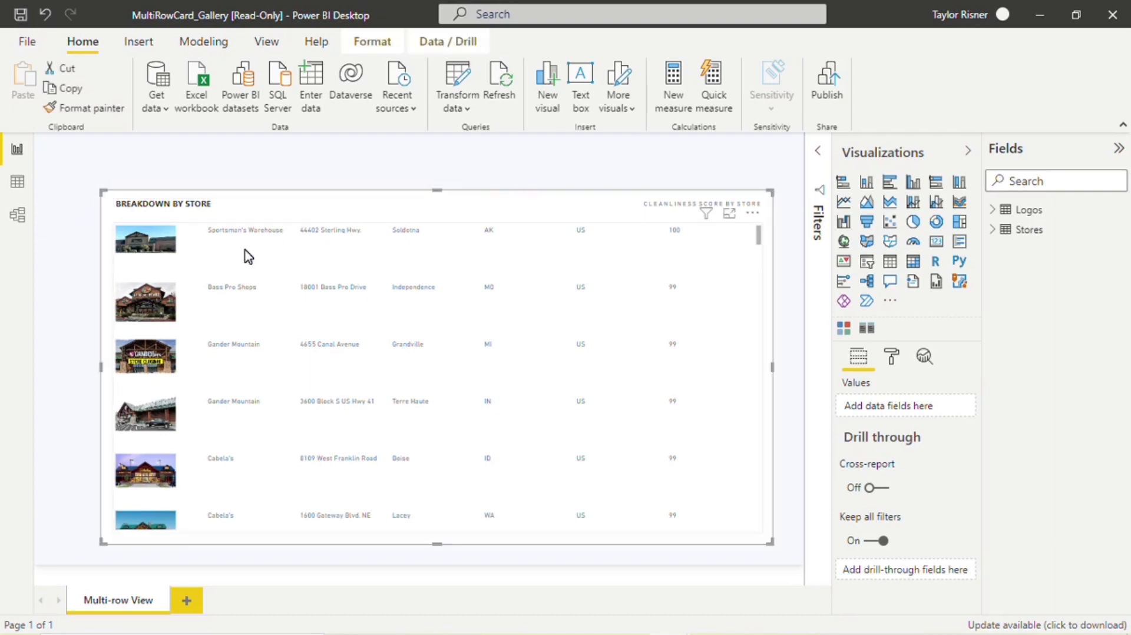
left_click(247, 256)
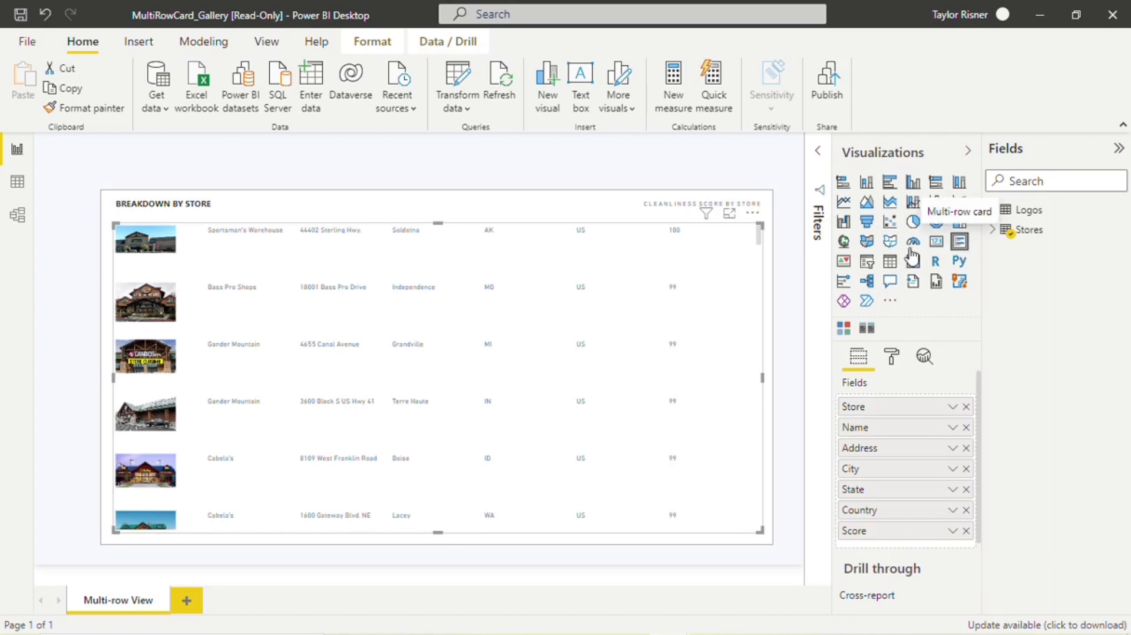
left_click(778, 254)
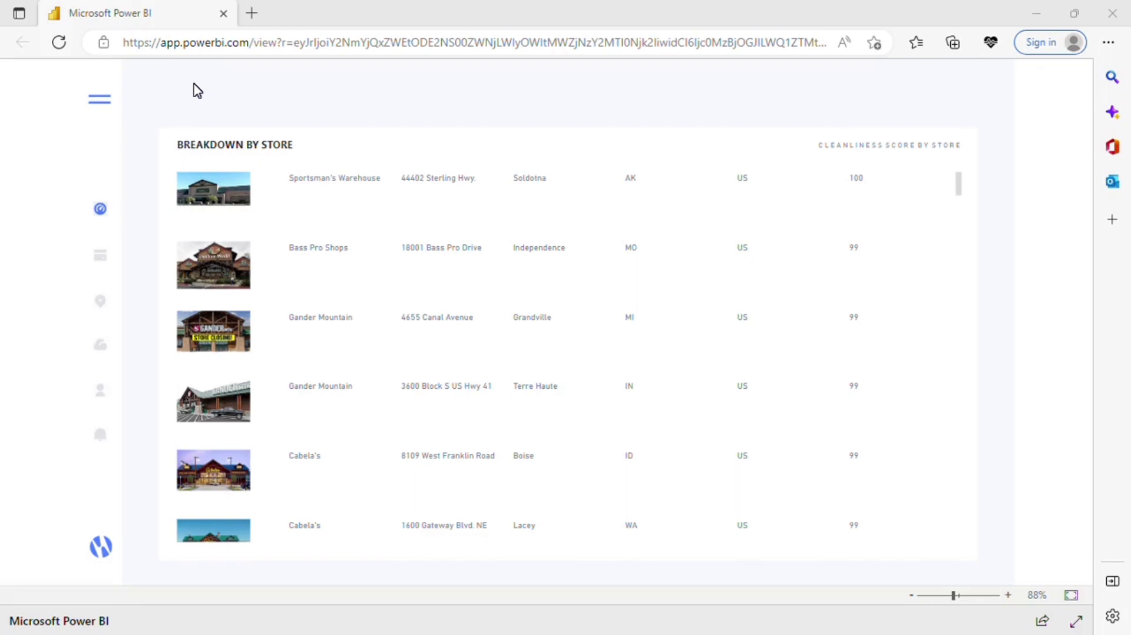
- Filter the published store breakdown to DICK'S Sporting Goods via the slicer panel, then close it
left_click(99, 100)
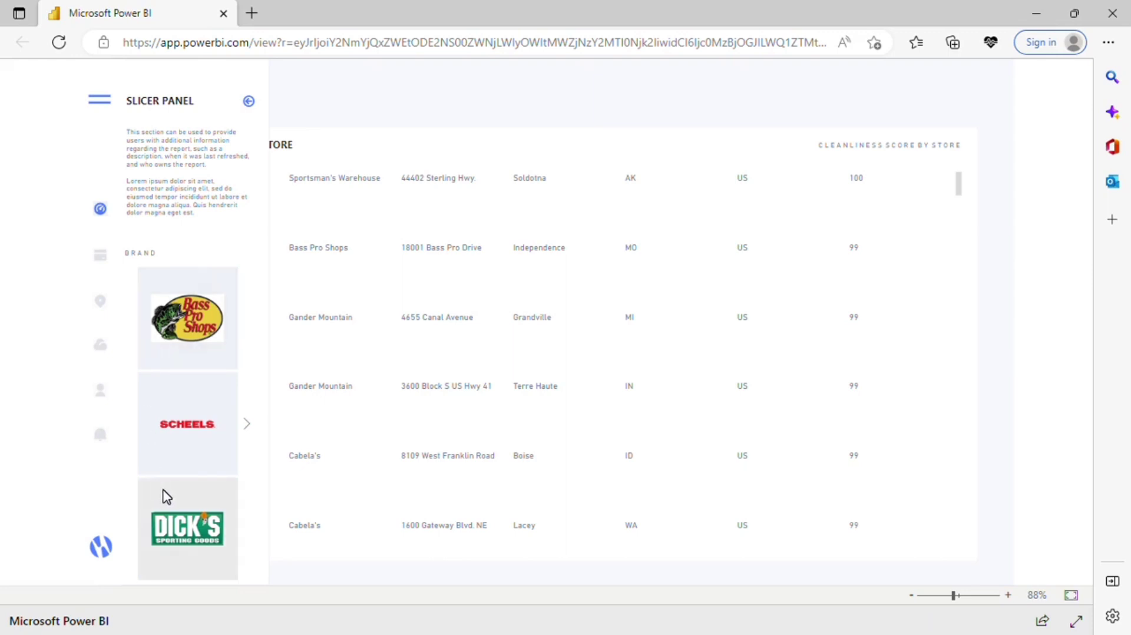
left_click(167, 497)
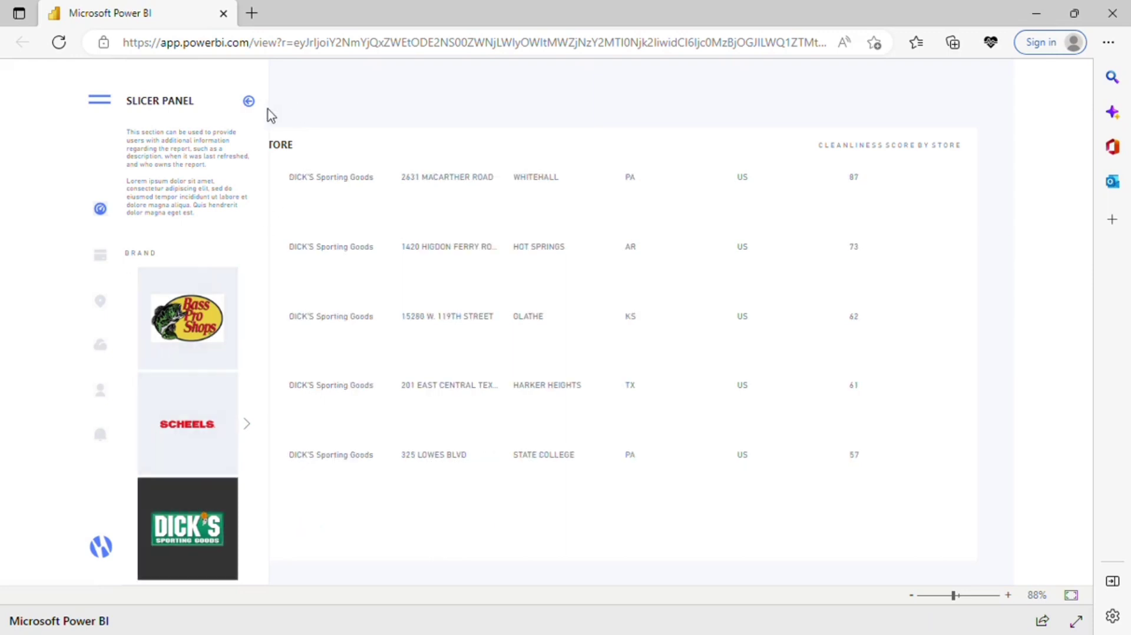
left_click(248, 104)
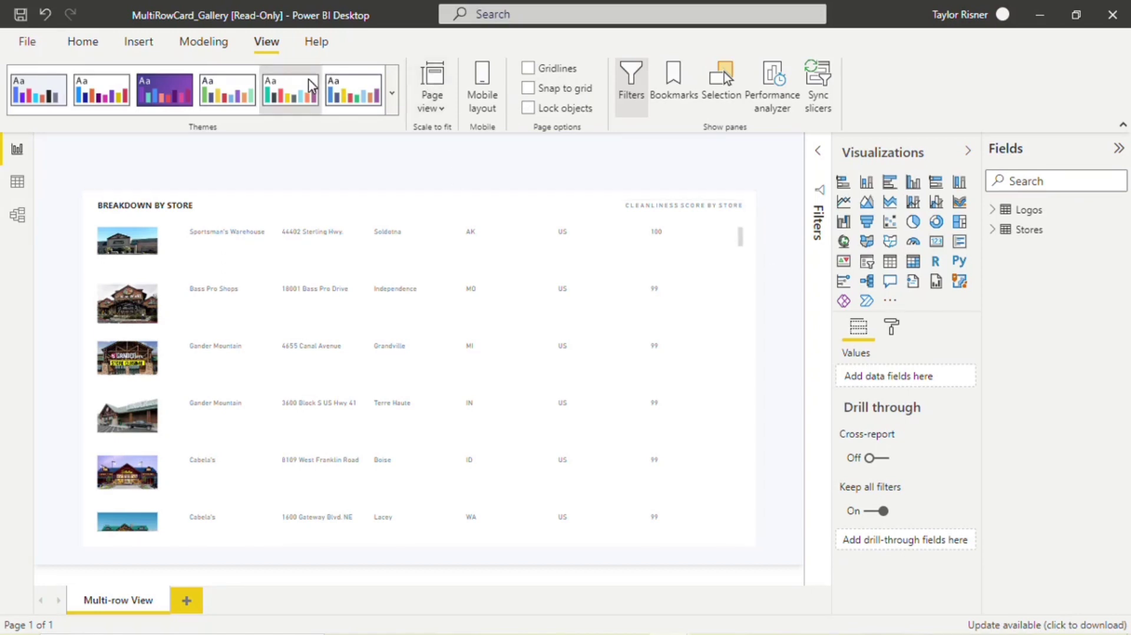
- Switch the Multi-row View page to Mobile layout and scroll through the phone canvas
left_click(483, 97)
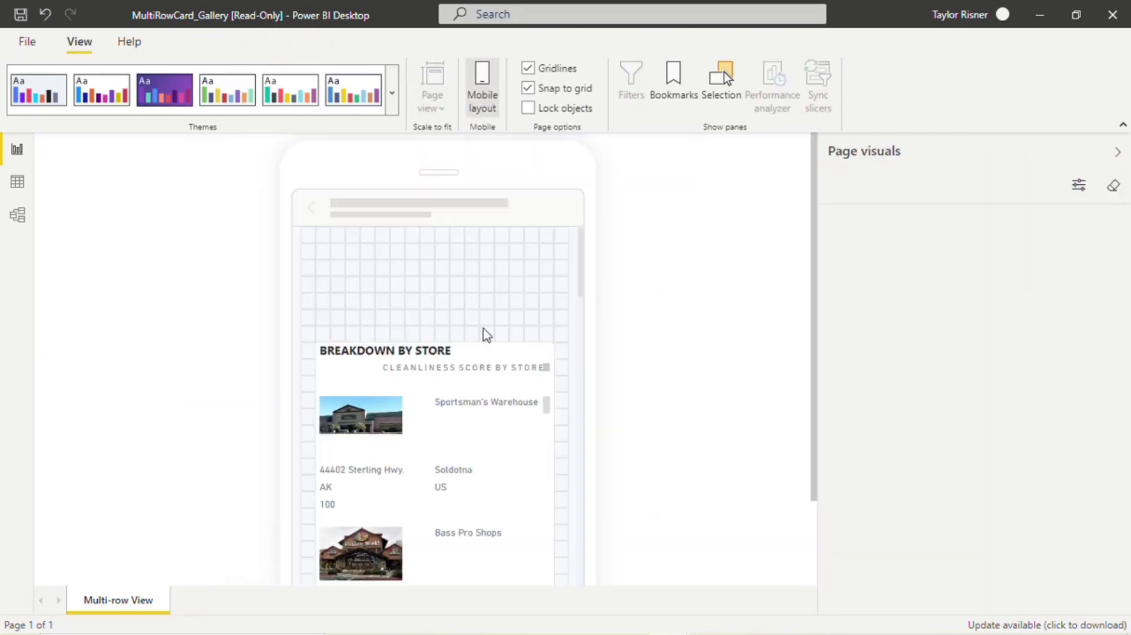
scroll(486, 333, "down", 3)
scroll(489, 336, "down", 1)
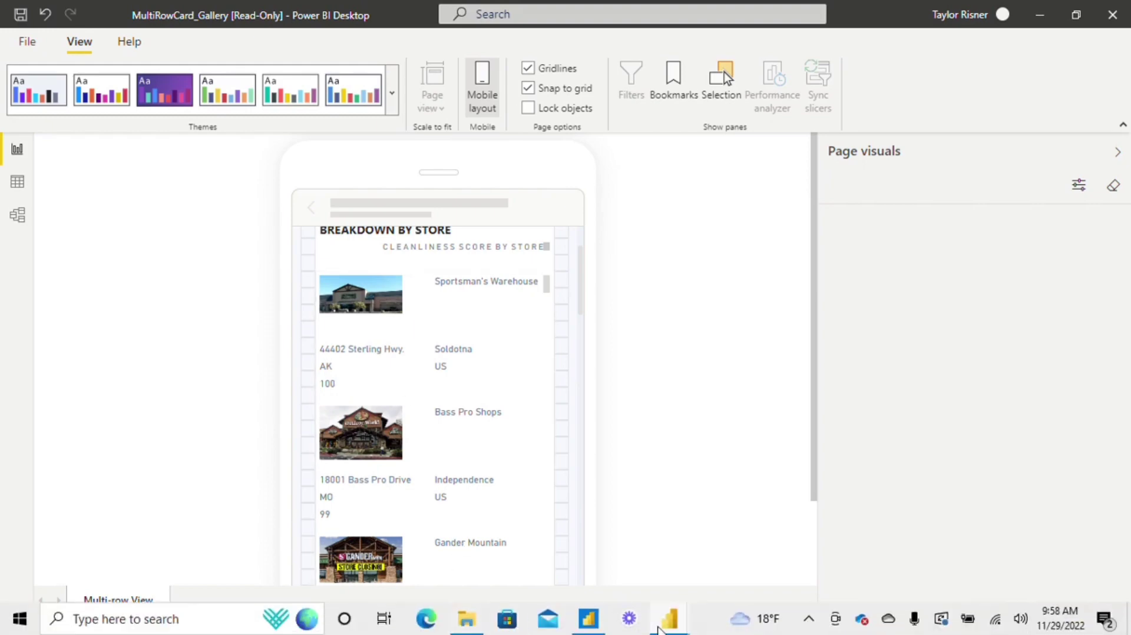
- Bring up the Gallery_Template_Light_Table window, turn on Mobile layout, and scroll the store table
mouse_move(668, 631)
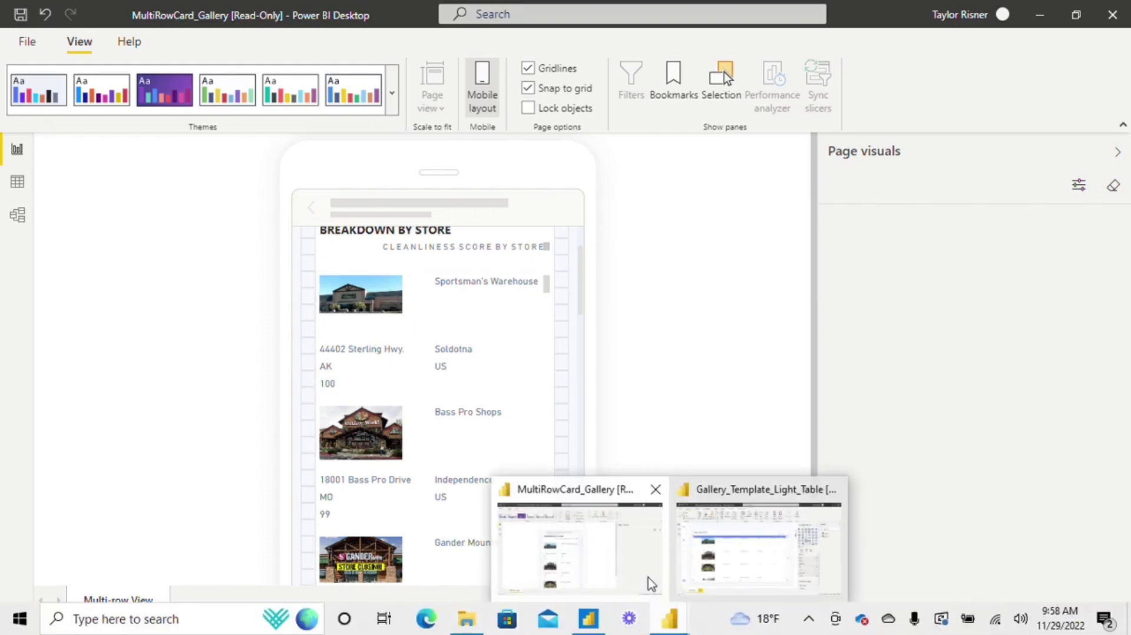
left_click(710, 563)
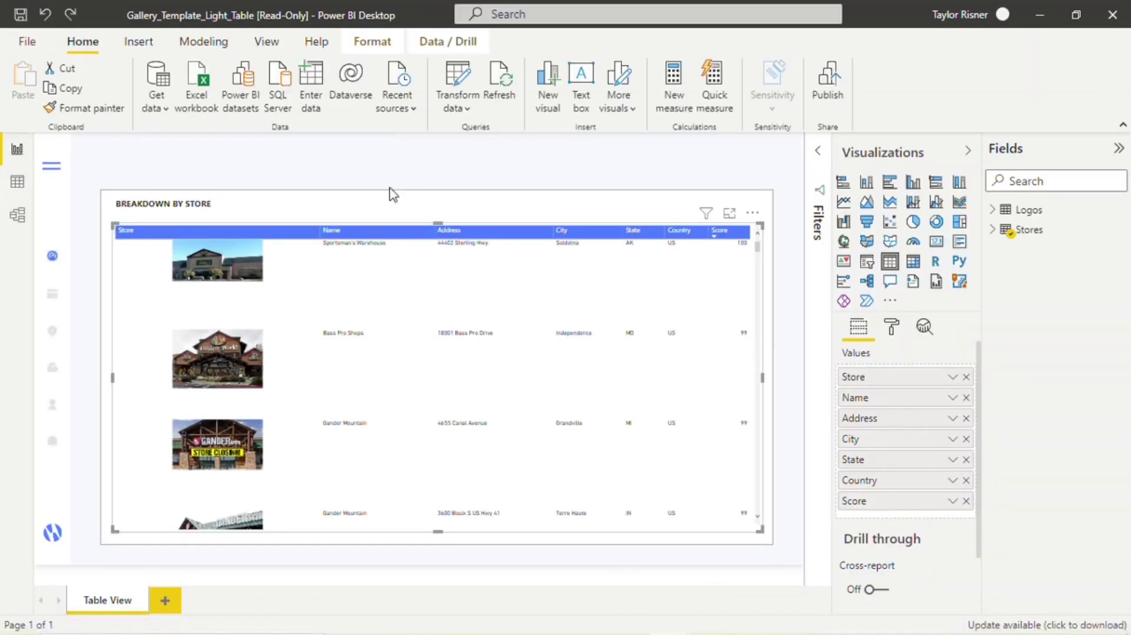
left_click(265, 41)
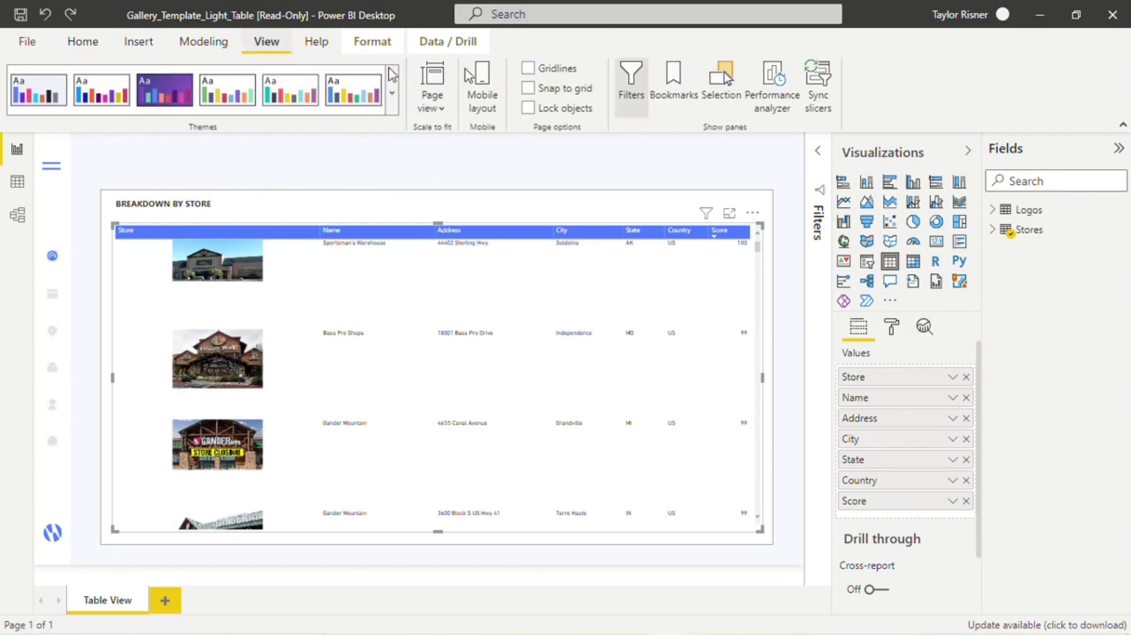
left_click(481, 101)
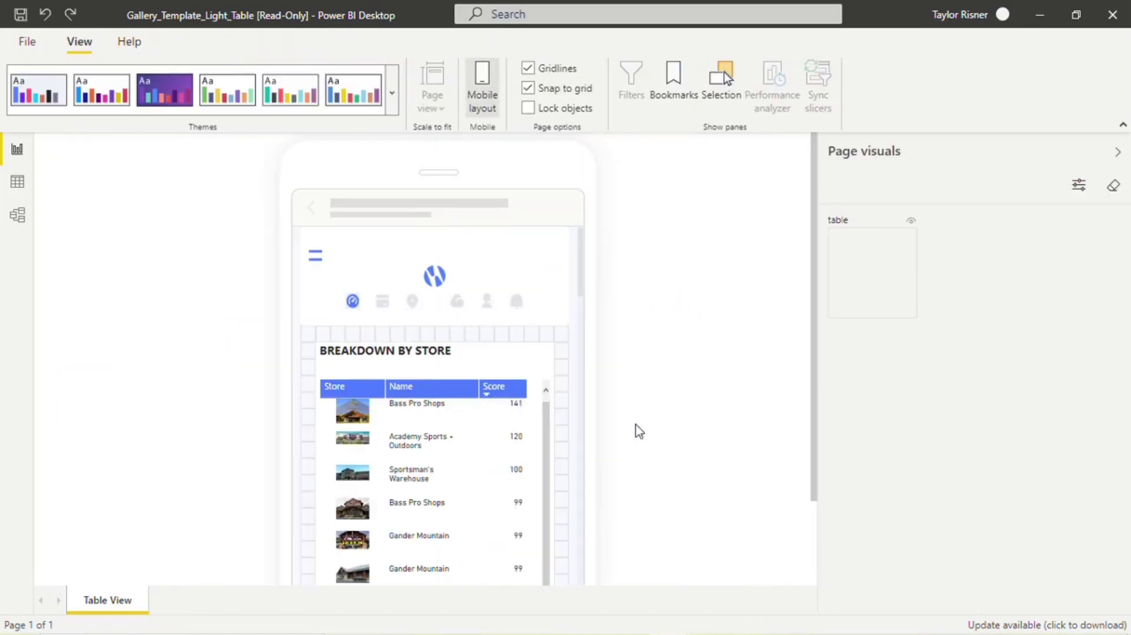
scroll(505, 427, "down", 3)
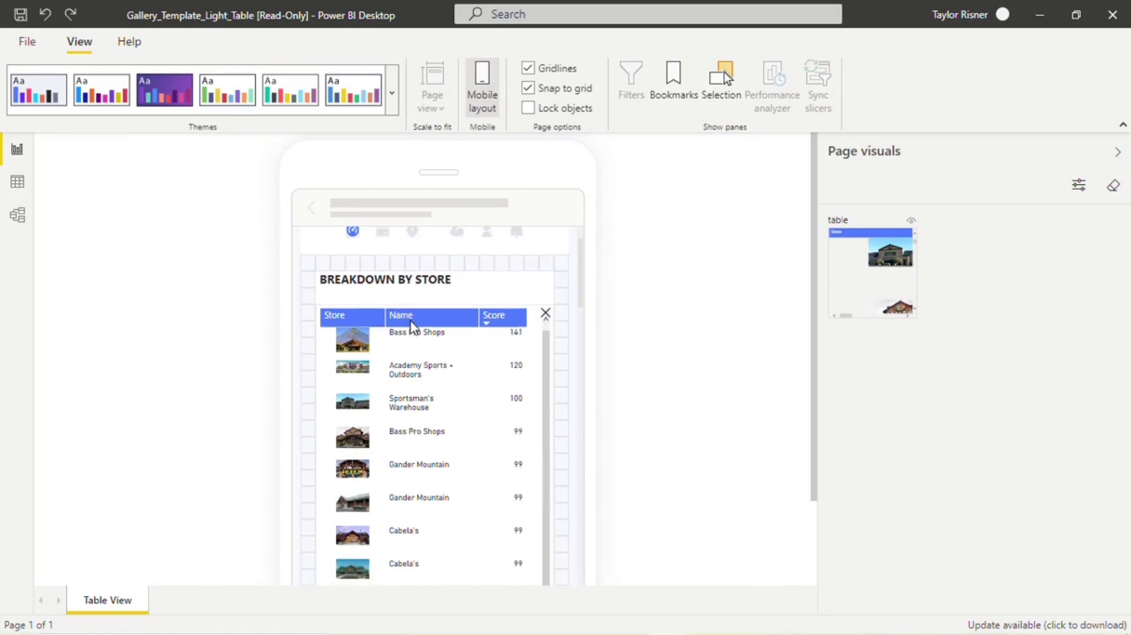
scroll(495, 369, "down", 2)
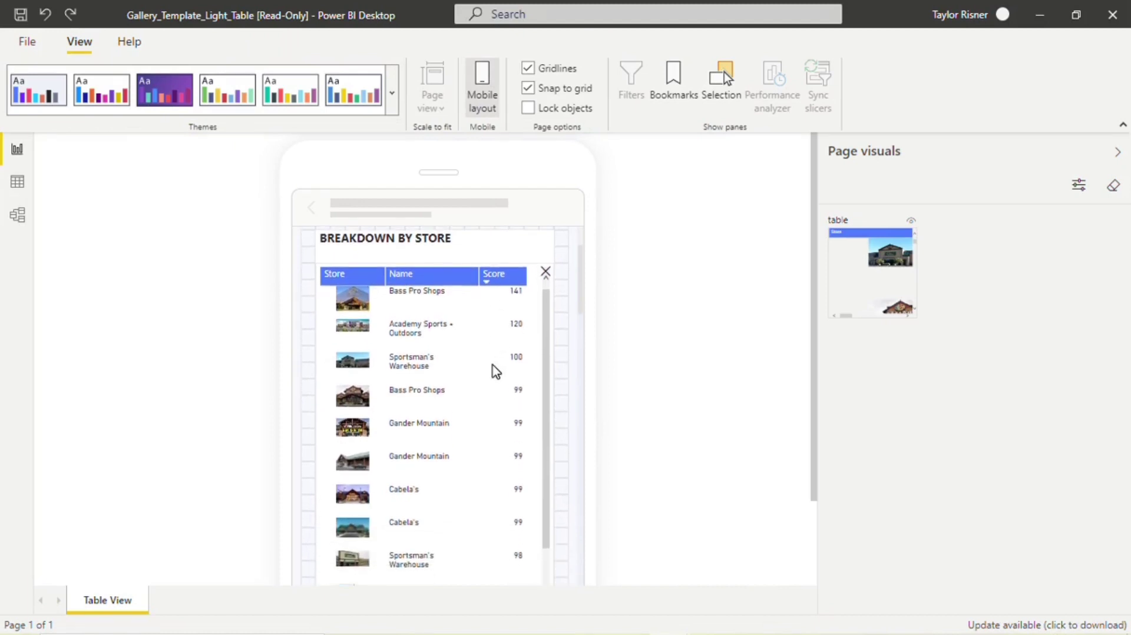
scroll(516, 336, "down", 1)
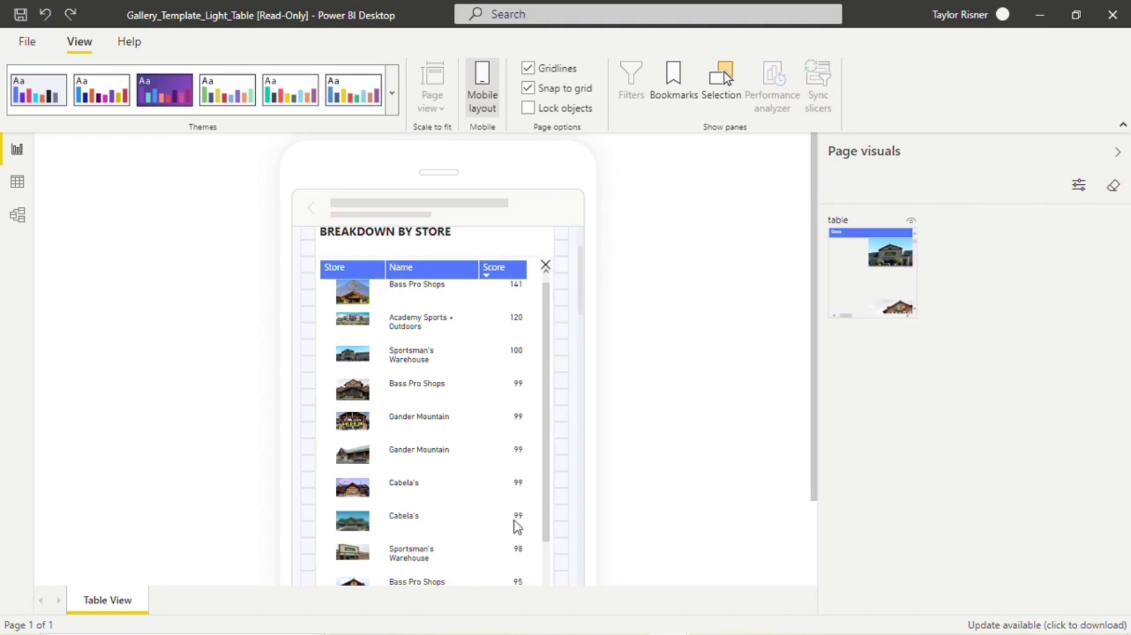
mouse_move(663, 623)
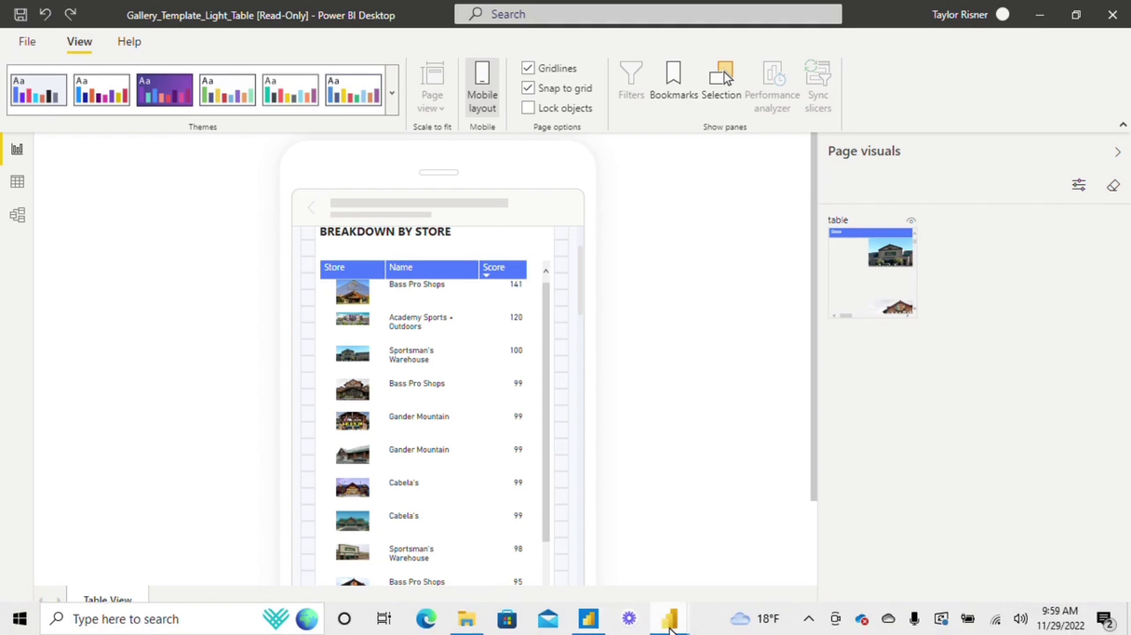
- Switch back to the MultiRowCard_Gallery window showing its mobile layout
left_click(640, 576)
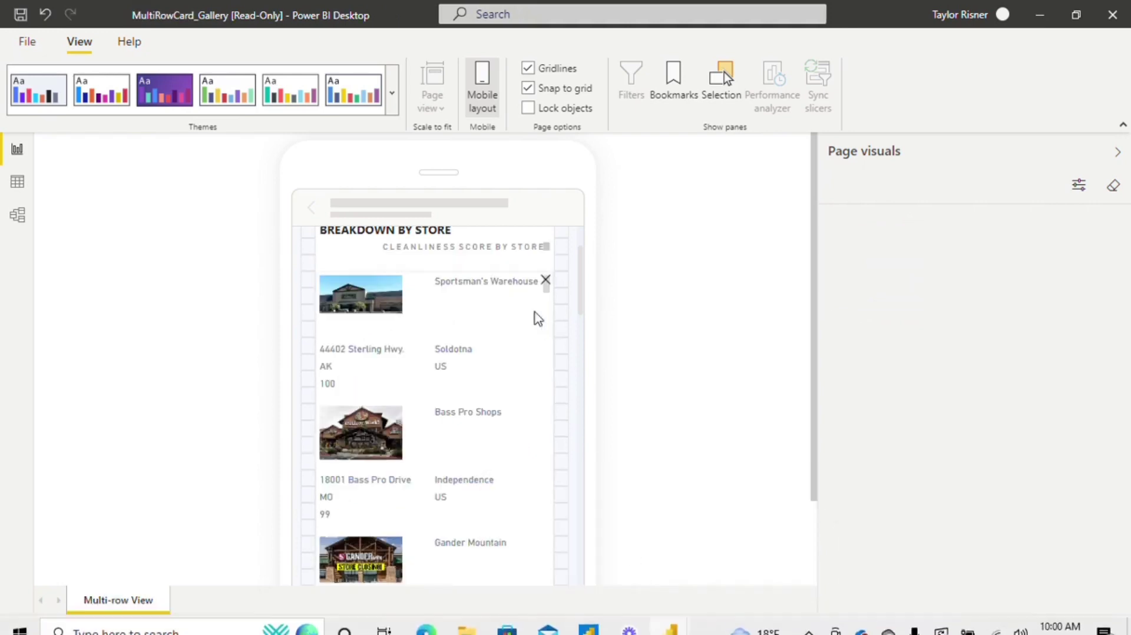
mouse_move(533, 384)
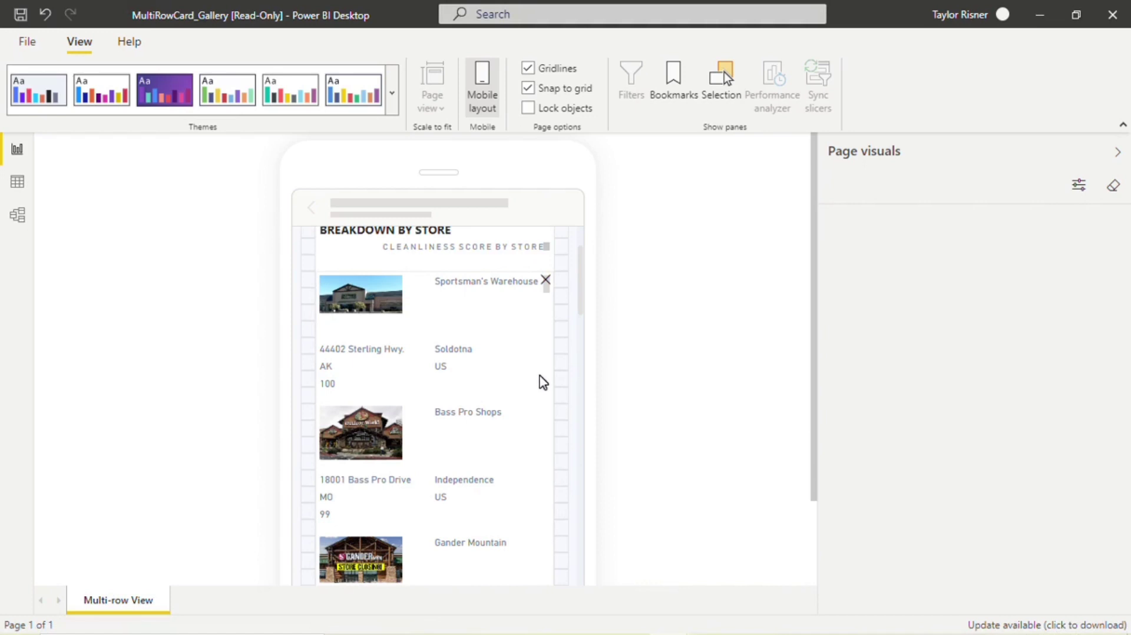